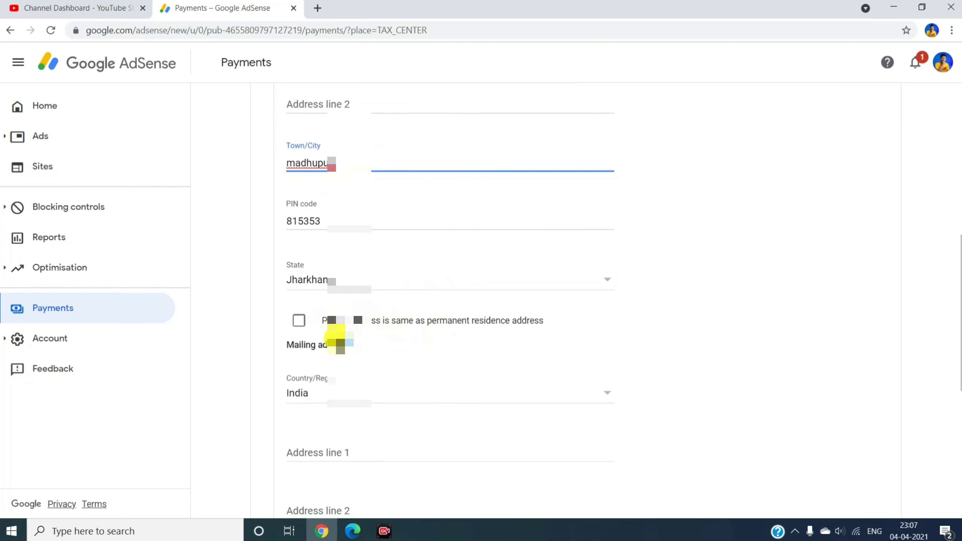
Mark the postal address as same as the permanent residence address, review the entered address, and continue to the Tax treaty section.
left_click(300, 324)
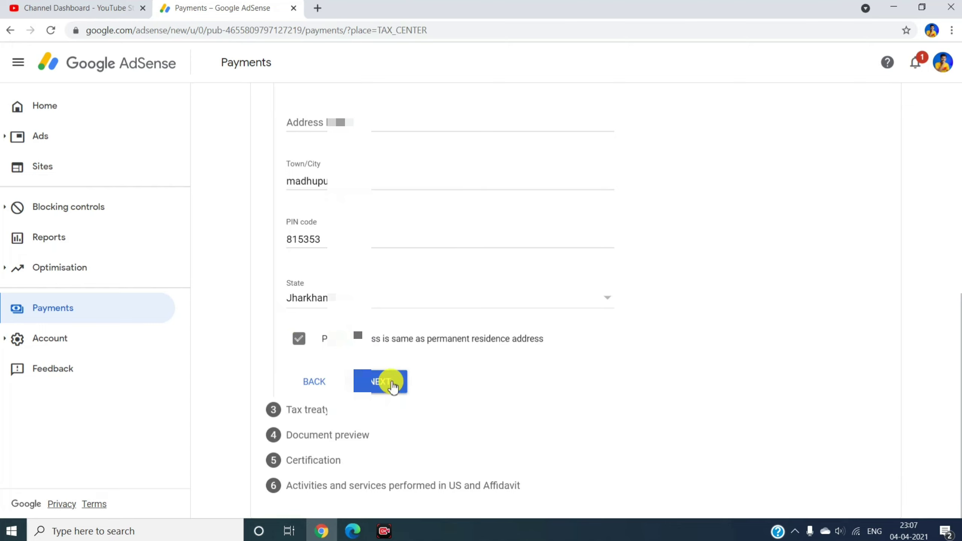
scroll(423, 263, "up", 5)
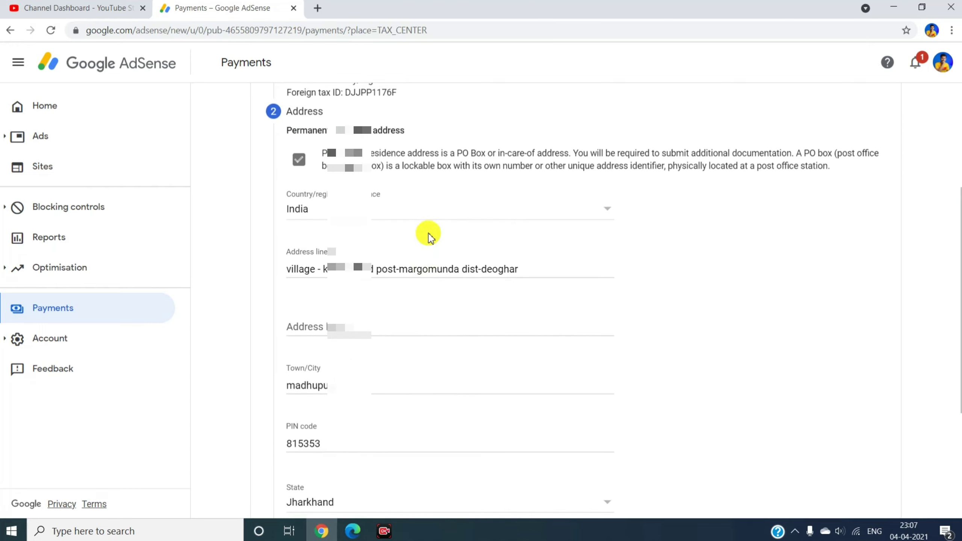
scroll(421, 267, "down", 1)
scroll(420, 266, "up", 2)
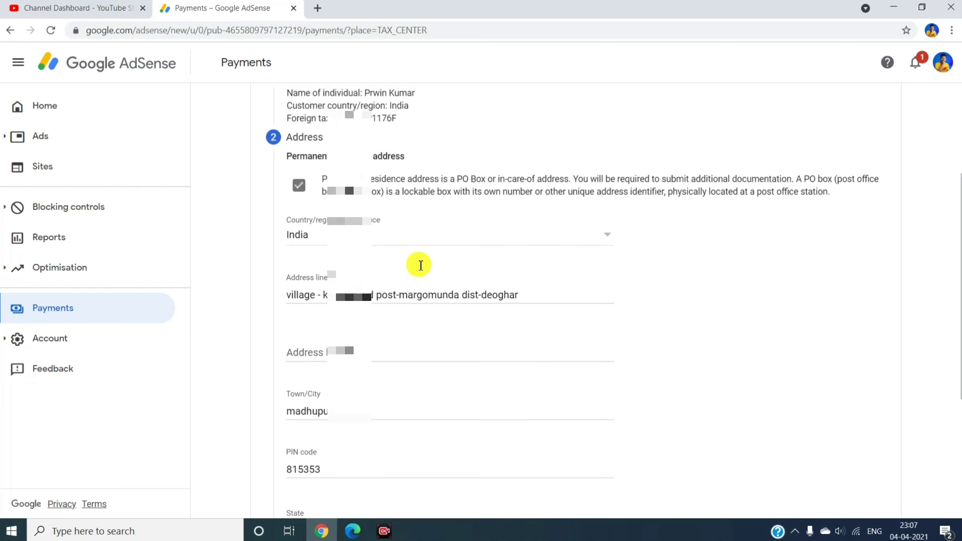
scroll(420, 265, "down", 1)
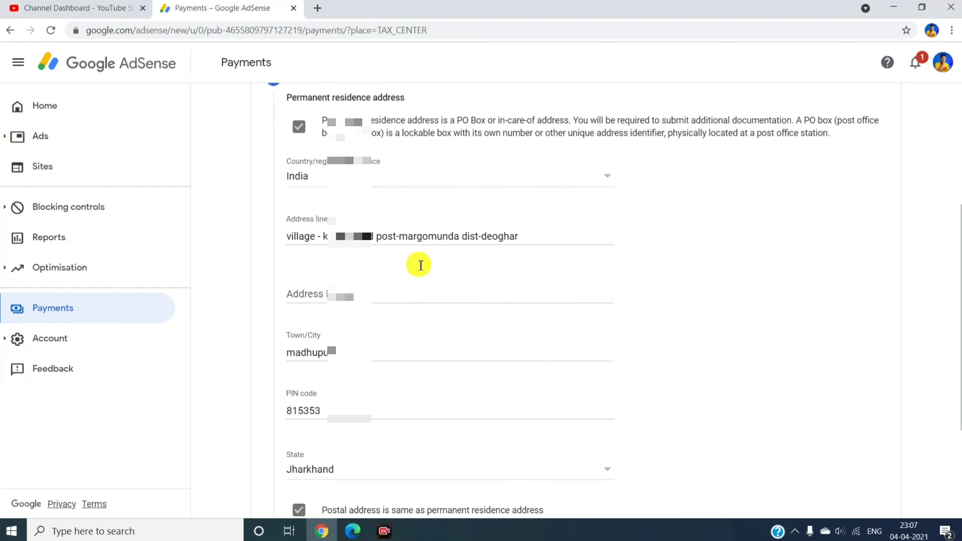
scroll(420, 265, "down", 3)
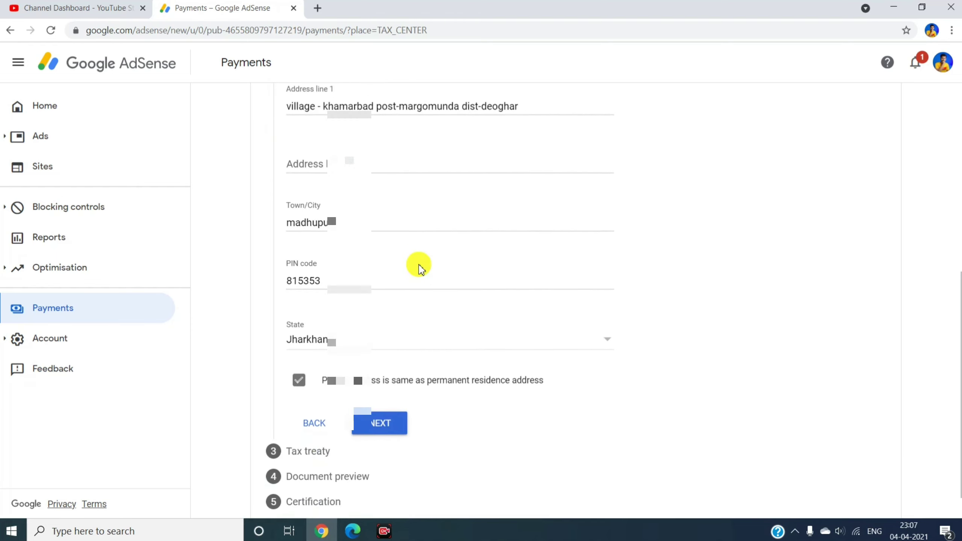
left_click(386, 380)
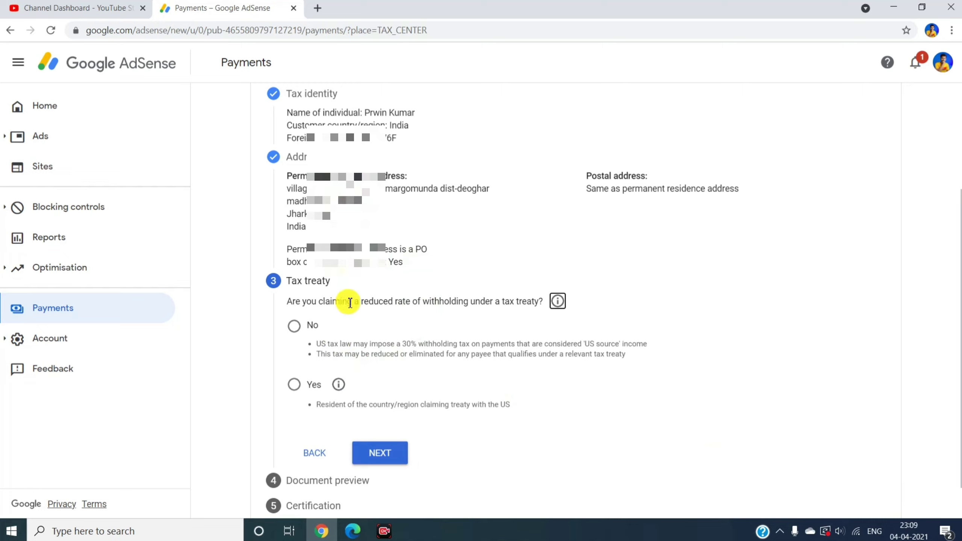
Claim a reduced withholding rate under a tax treaty as a resident of a treaty country, with India as the country/region.
left_click(296, 389)
left_click(295, 387)
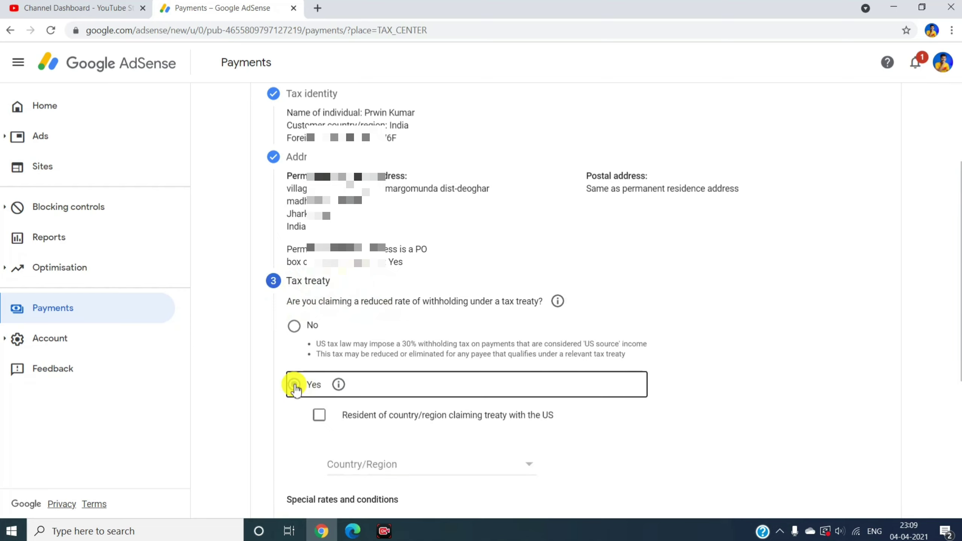
scroll(341, 442, "down", 2)
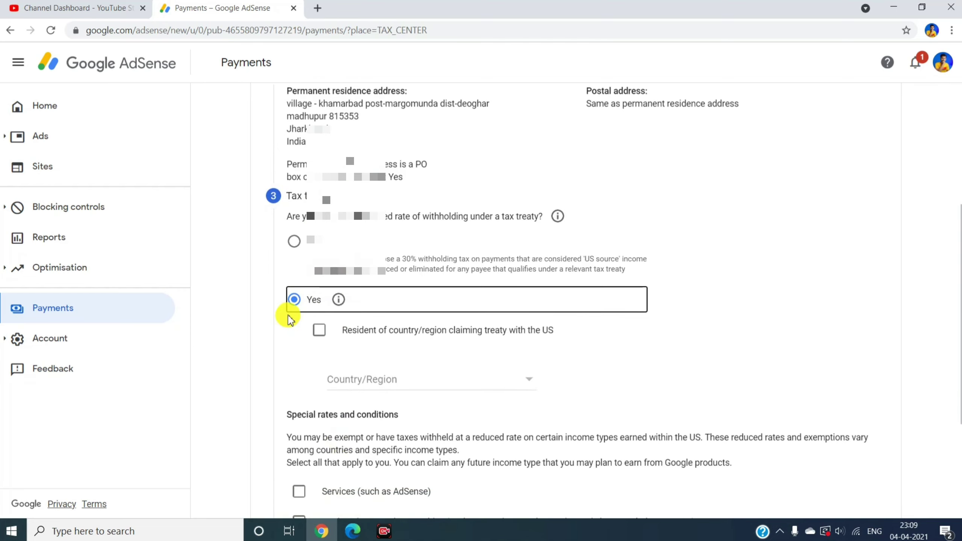
left_click(323, 334)
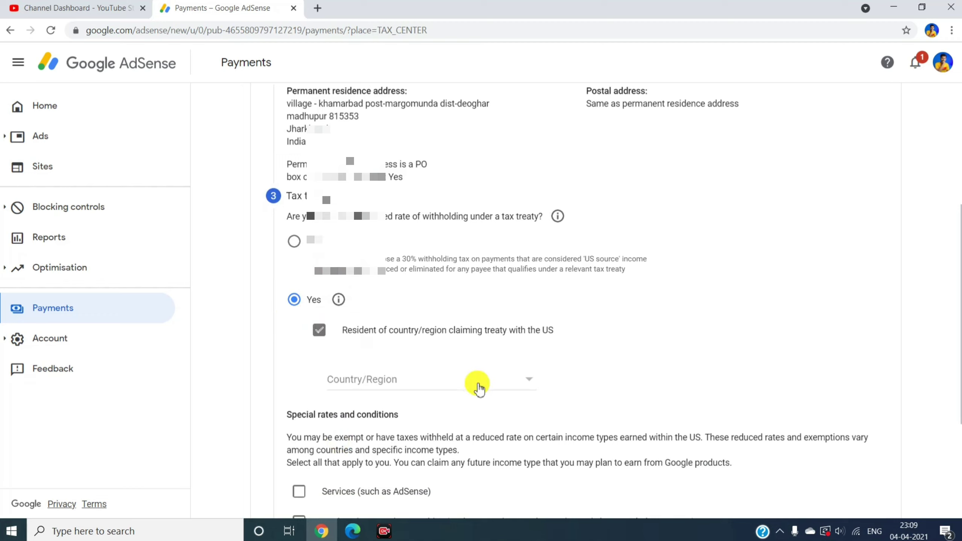
left_click(530, 387)
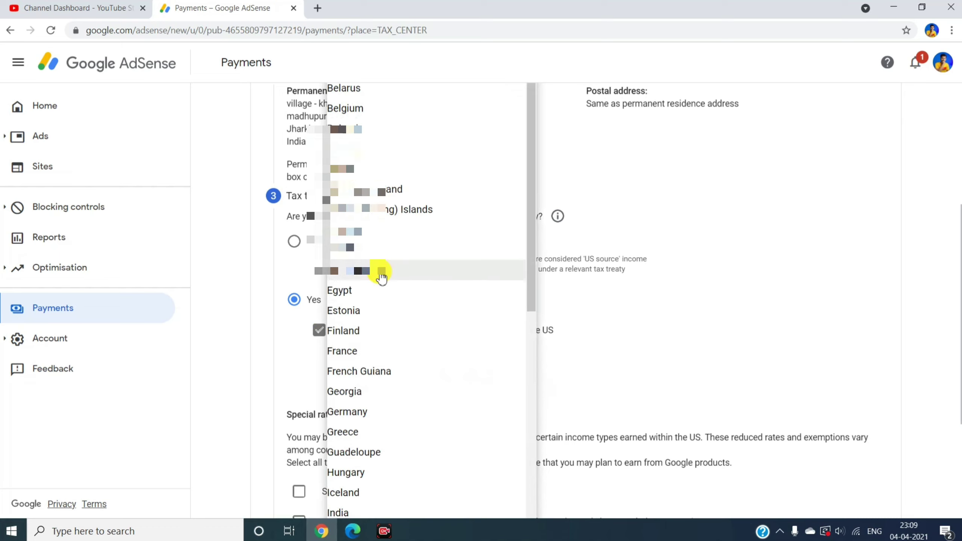
scroll(398, 312, "down", 3)
scroll(397, 312, "down", 4)
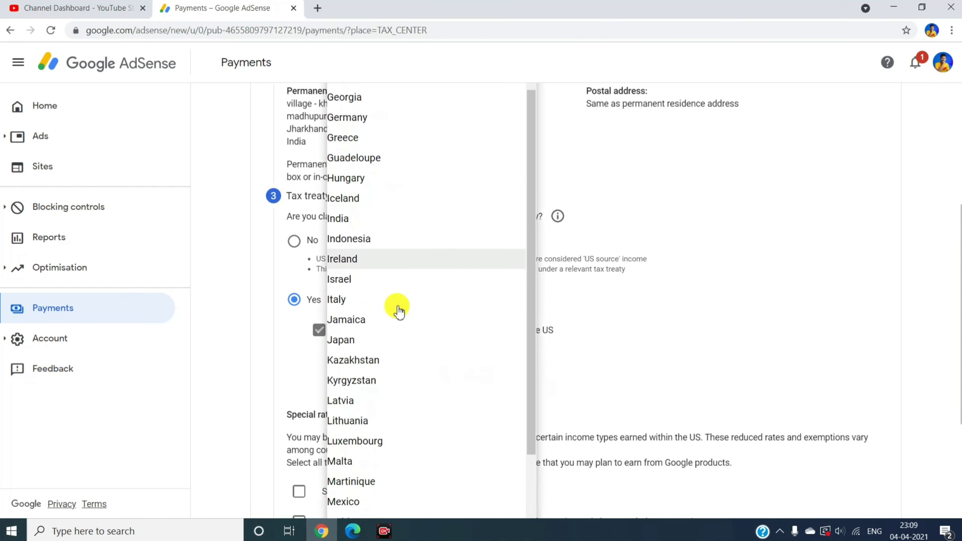
left_click(356, 220)
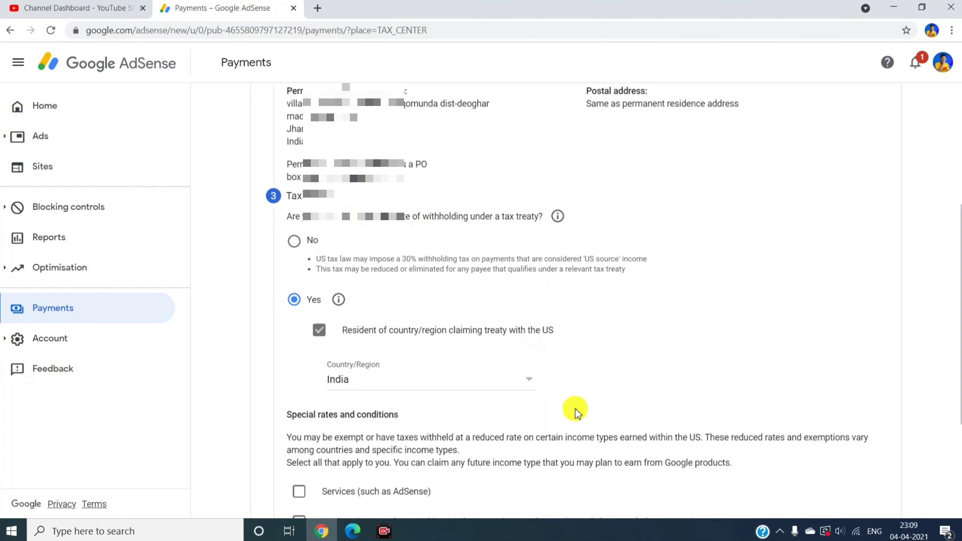
Claim the special rate for Services with Article 7 and paragraph 1 and 0% (reduced treaty rate), and confirm the treaty eligibility reason.
scroll(453, 432, "down", 3)
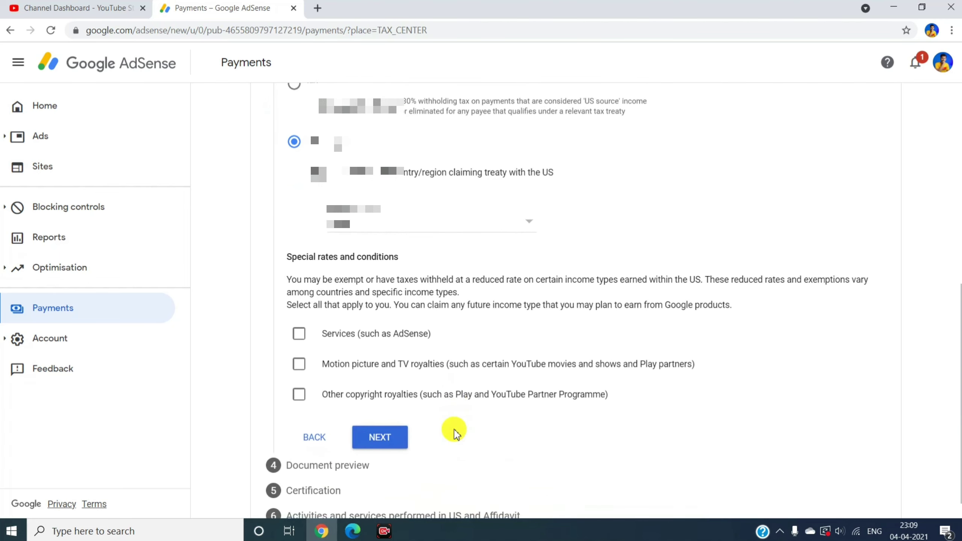
scroll(370, 344, "up", 2)
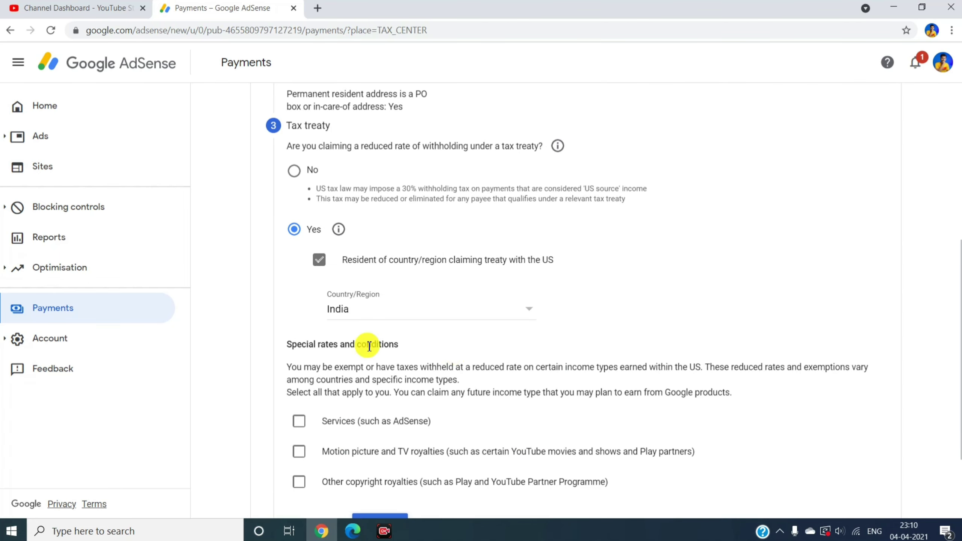
left_click(299, 421)
scroll(305, 425, "down", 5)
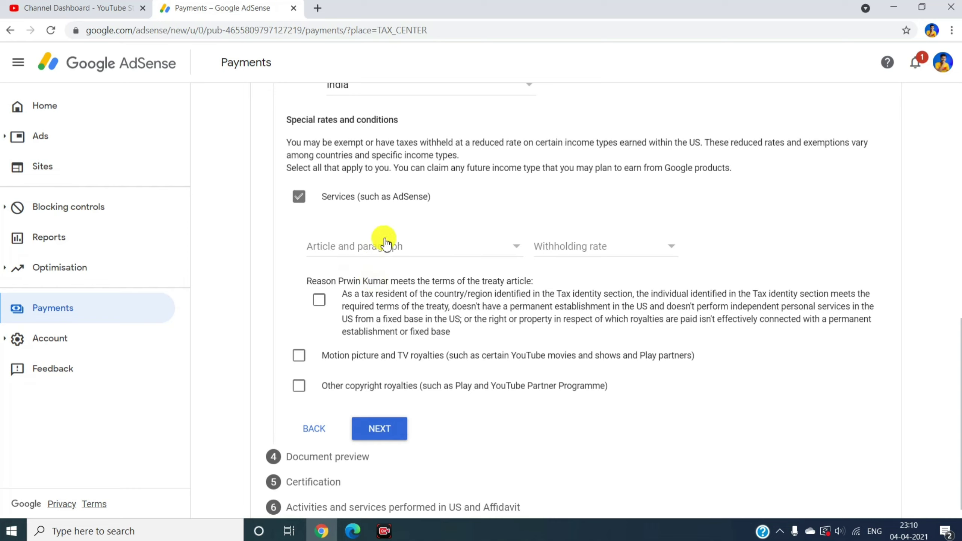
left_click(468, 247)
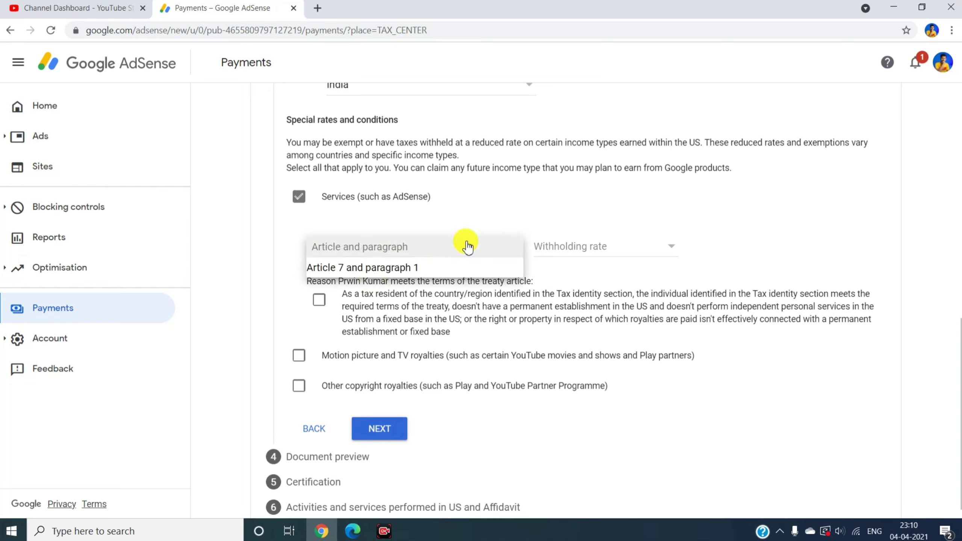
left_click(349, 268)
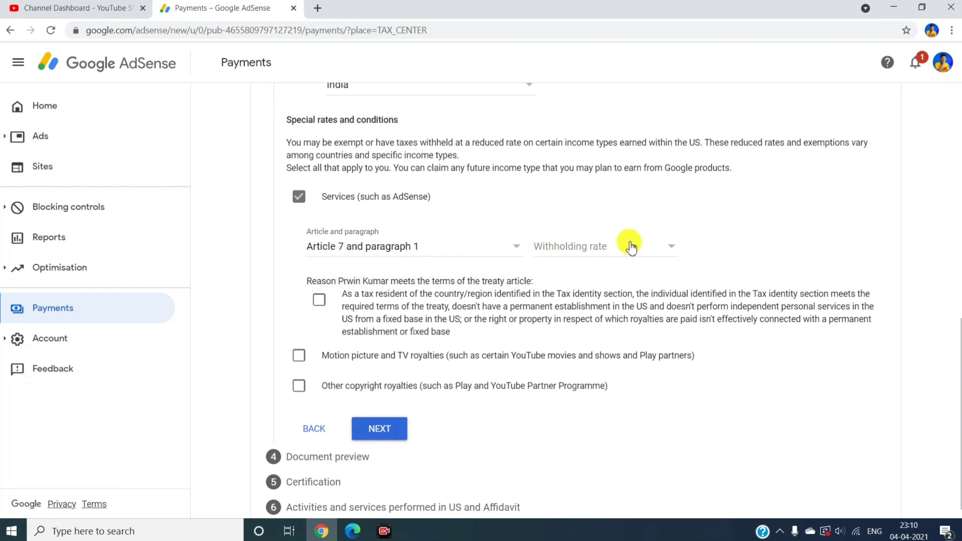
left_click(662, 246)
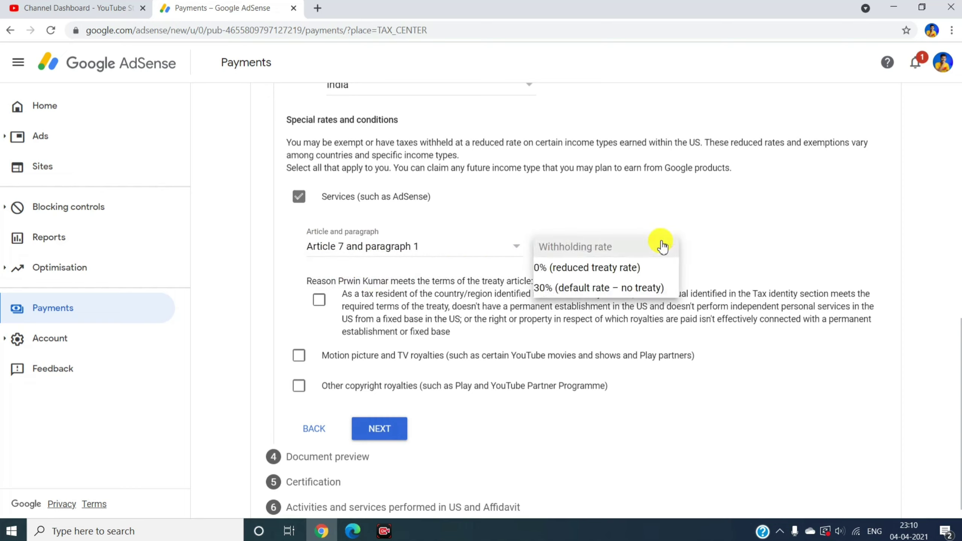
left_click(576, 269)
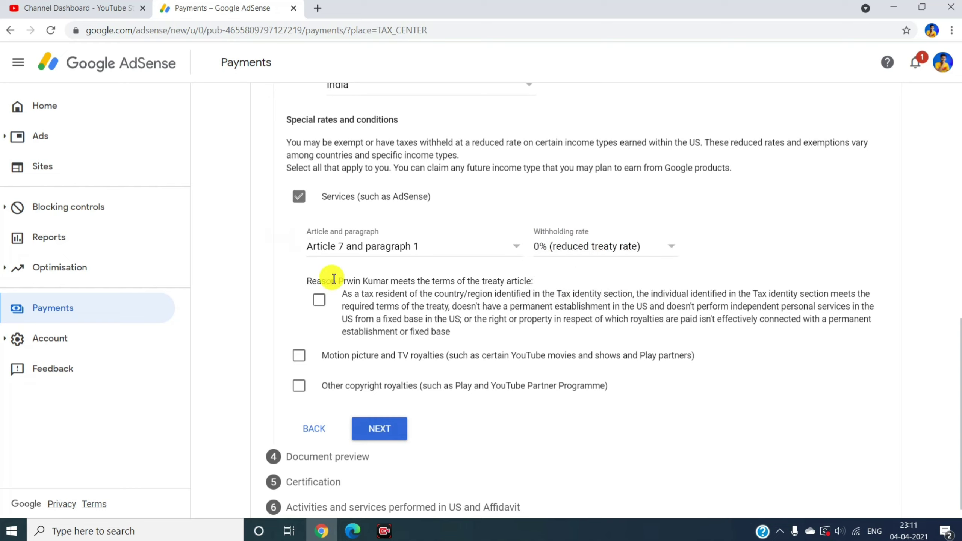
left_click(320, 301)
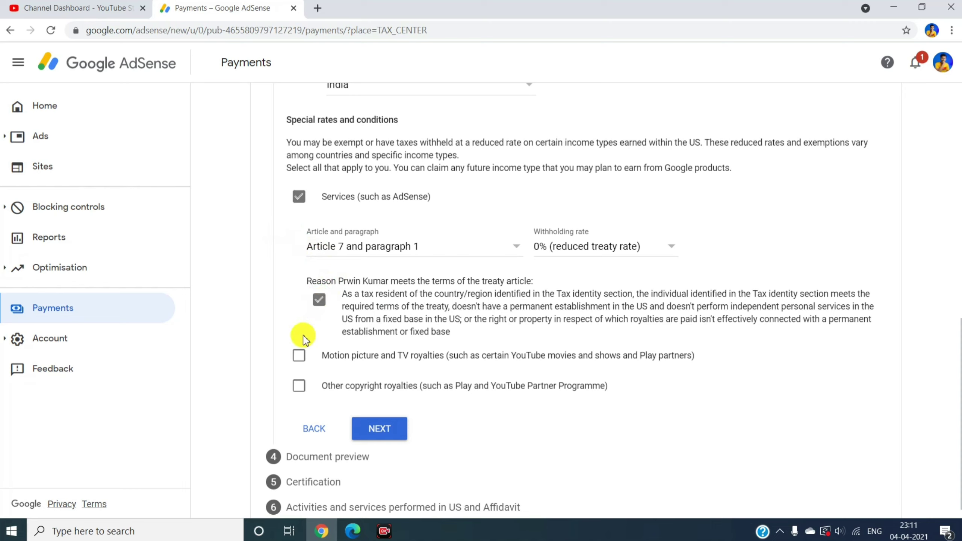
Claim Motion picture and TV royalties under Article 12 and paragraph 2A II at 15% (reduced treaty rate), and confirm the eligibility reason.
left_click(299, 356)
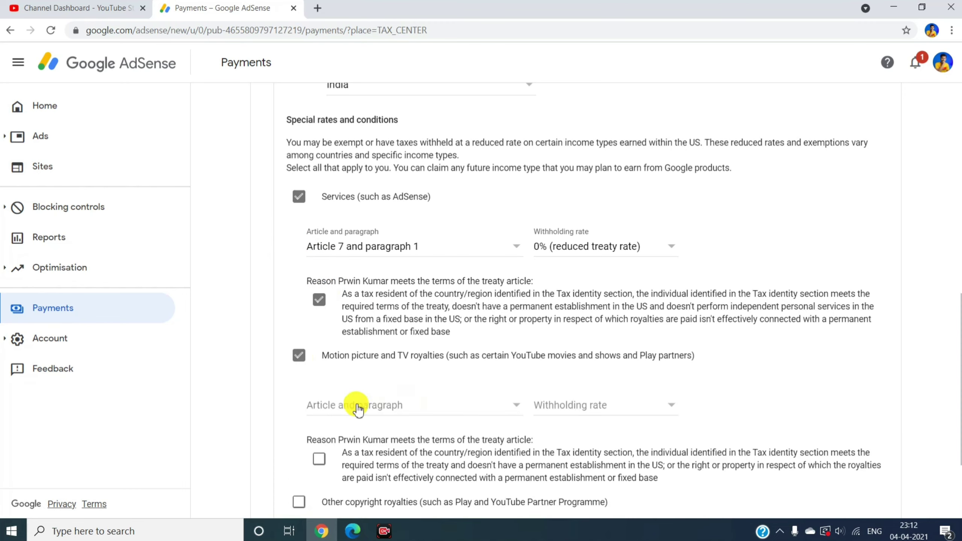
left_click(460, 409)
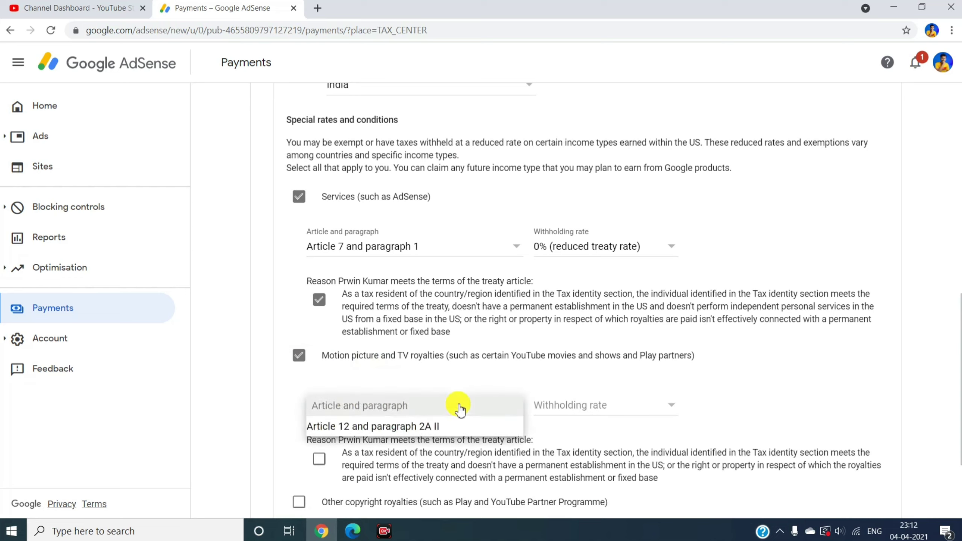
left_click(385, 426)
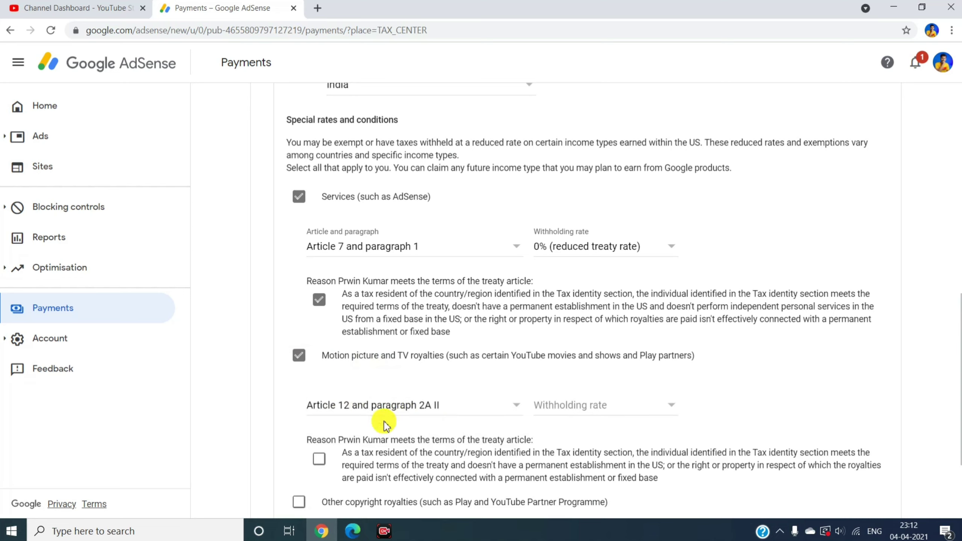
left_click(671, 411)
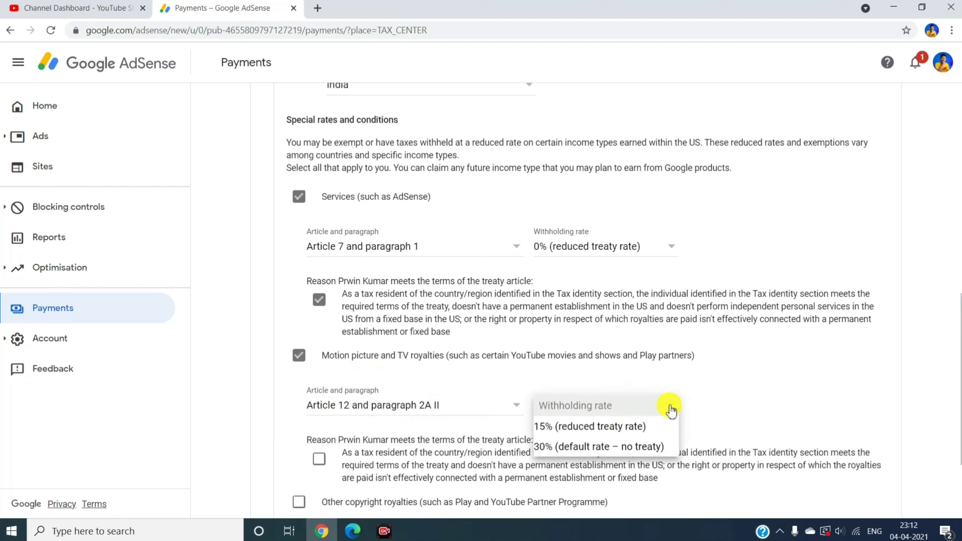
left_click(596, 426)
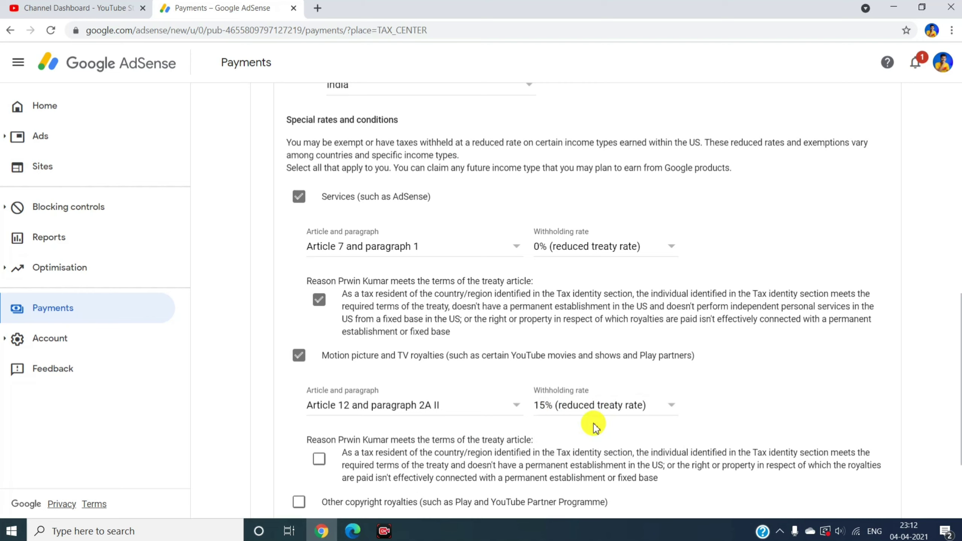
scroll(564, 349, "down", 4)
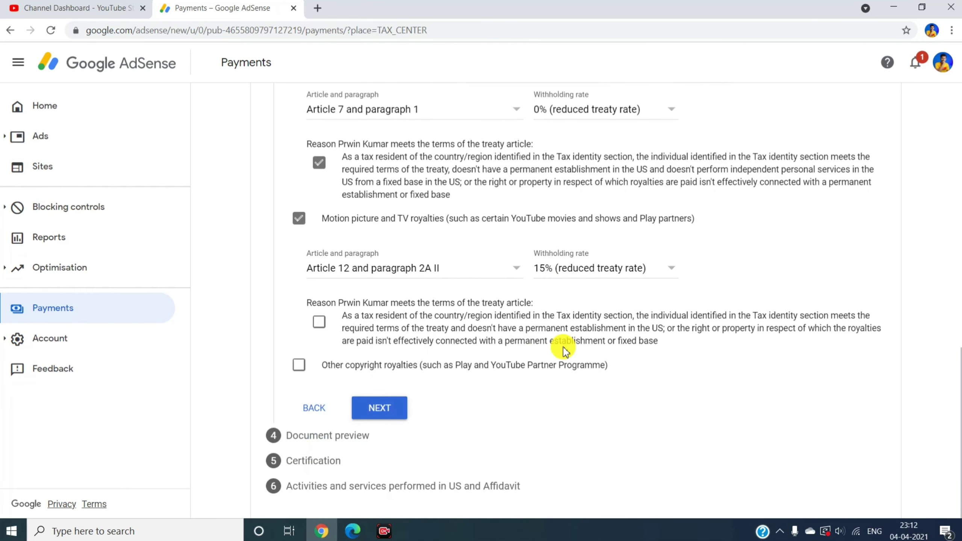
left_click(321, 323)
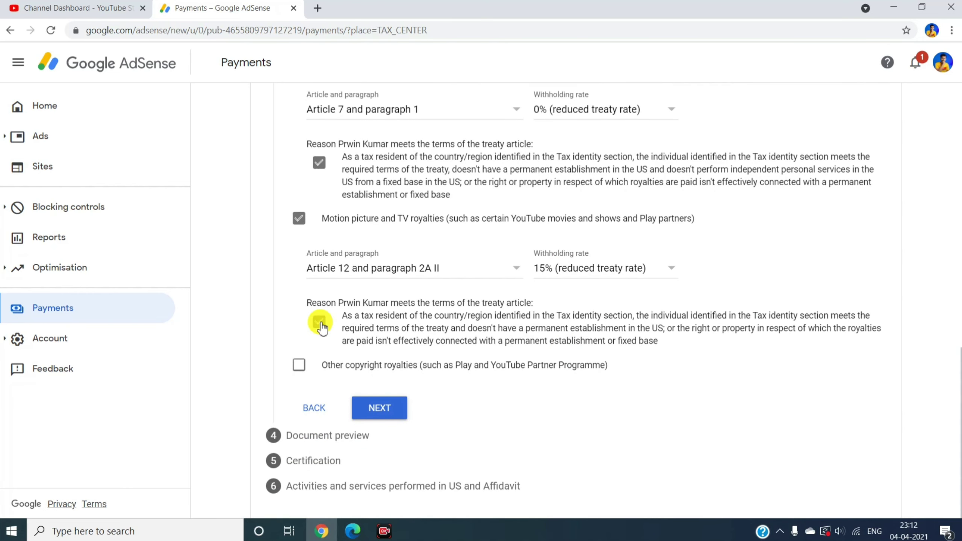
Claim Other copyright royalties under Article 12 and paragraph 2A II at 15% (reduced treaty rate), confirm the eligibility reason, and continue to Document preview.
left_click(299, 365)
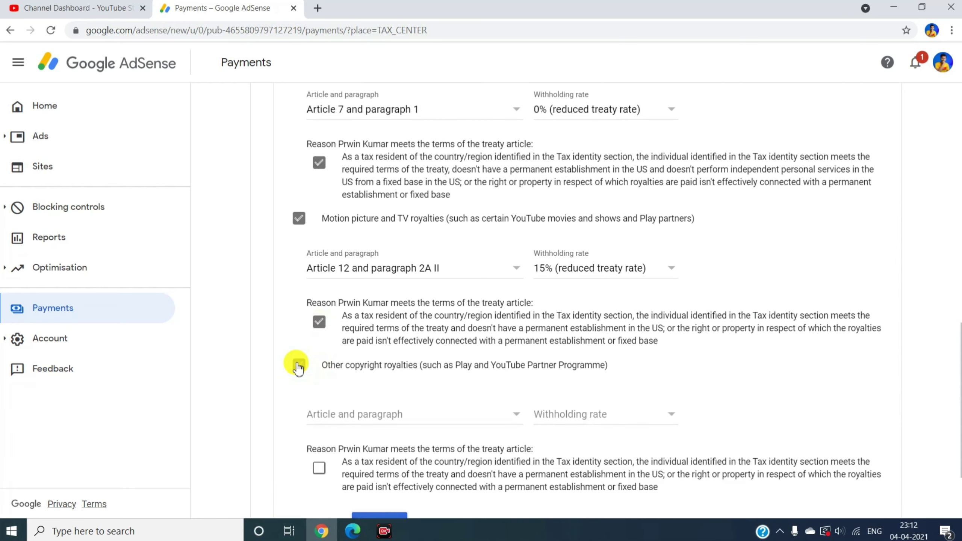
scroll(297, 365, "down", 3)
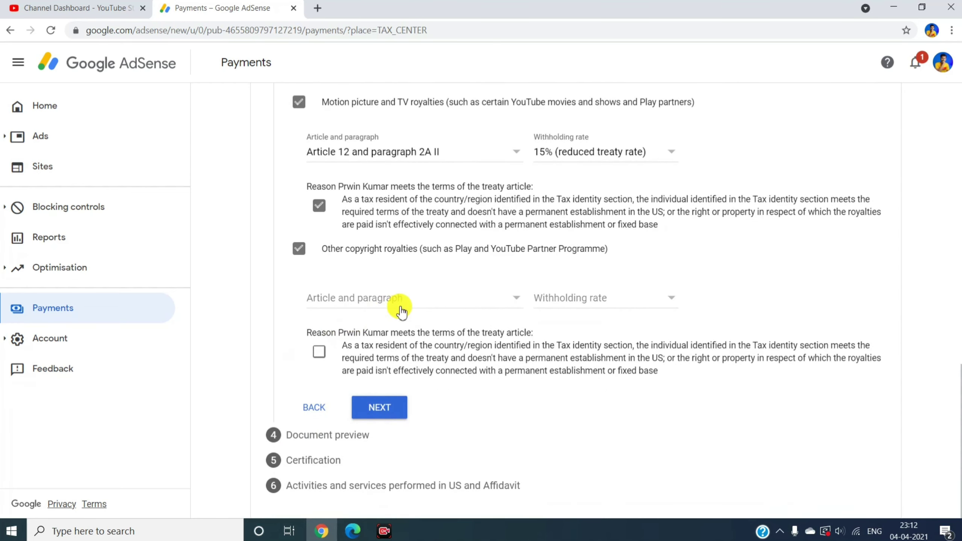
left_click(459, 299)
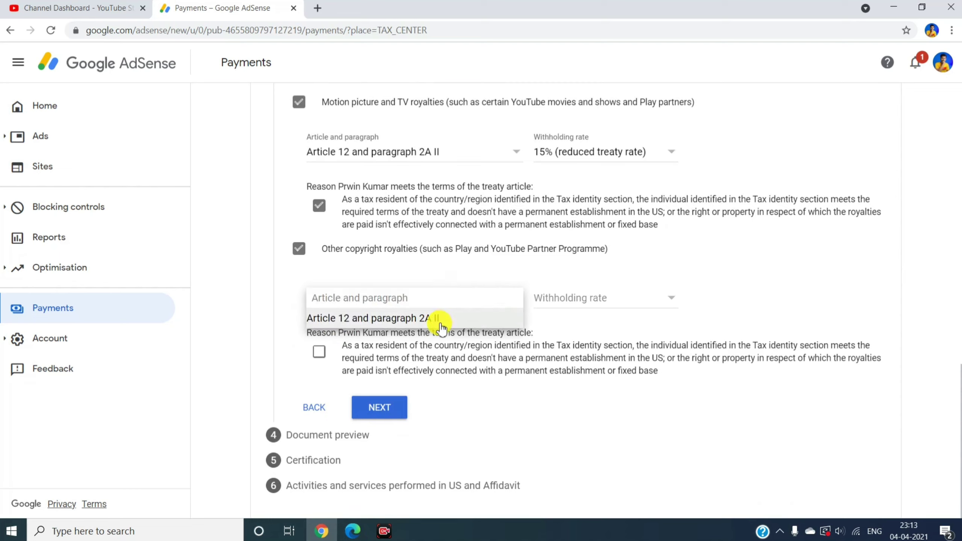
left_click(428, 320)
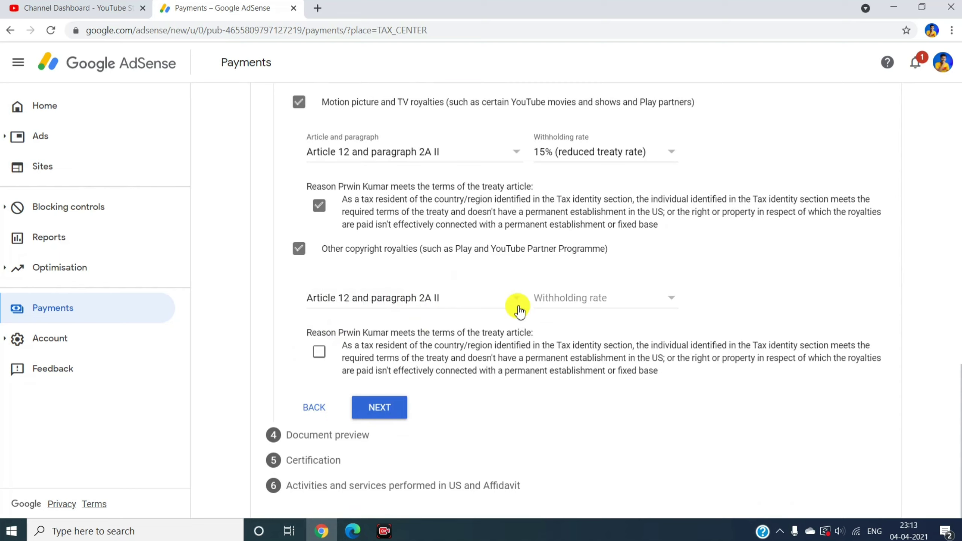
left_click(606, 300)
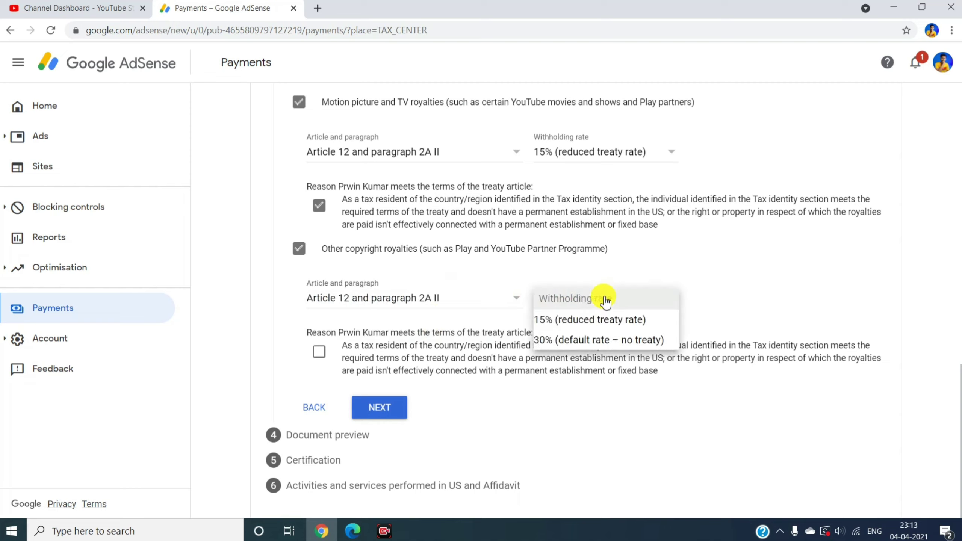
left_click(579, 320)
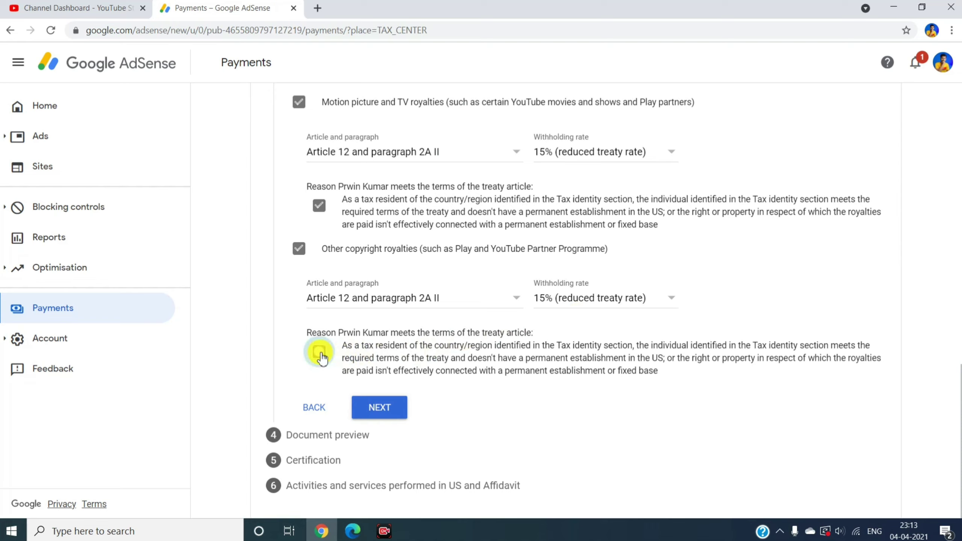
left_click(403, 407)
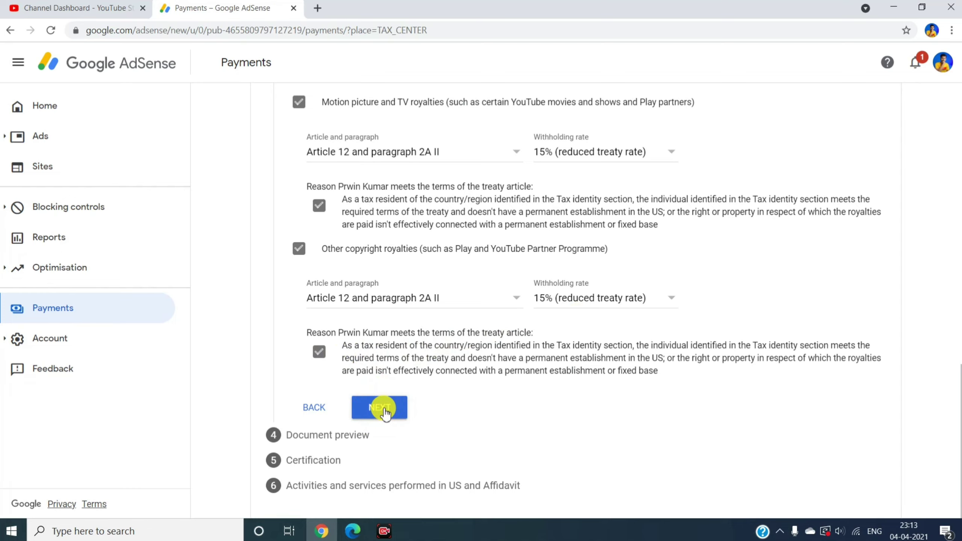
left_click(385, 412)
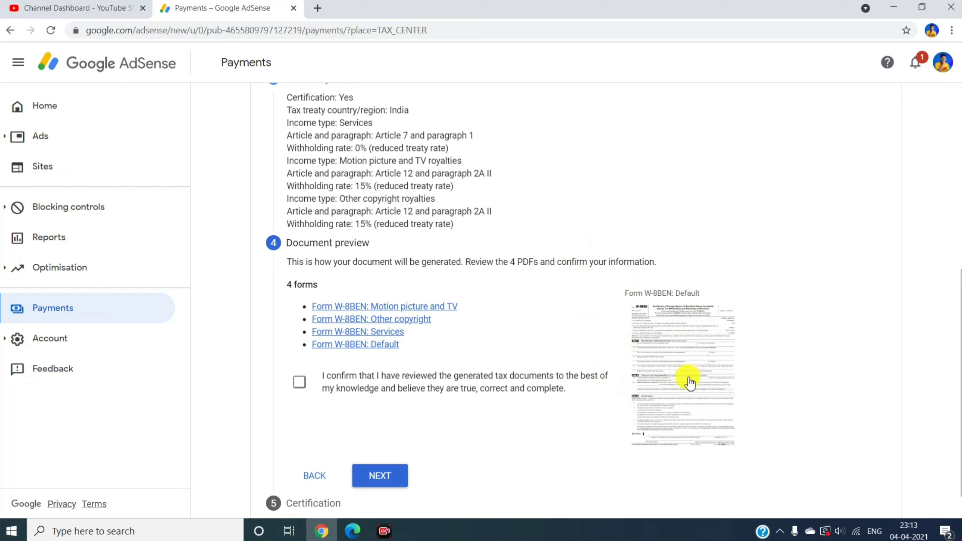
Confirm that the generated W-8BEN documents were reviewed and are true, correct and complete, and continue to Certification.
left_click(300, 381)
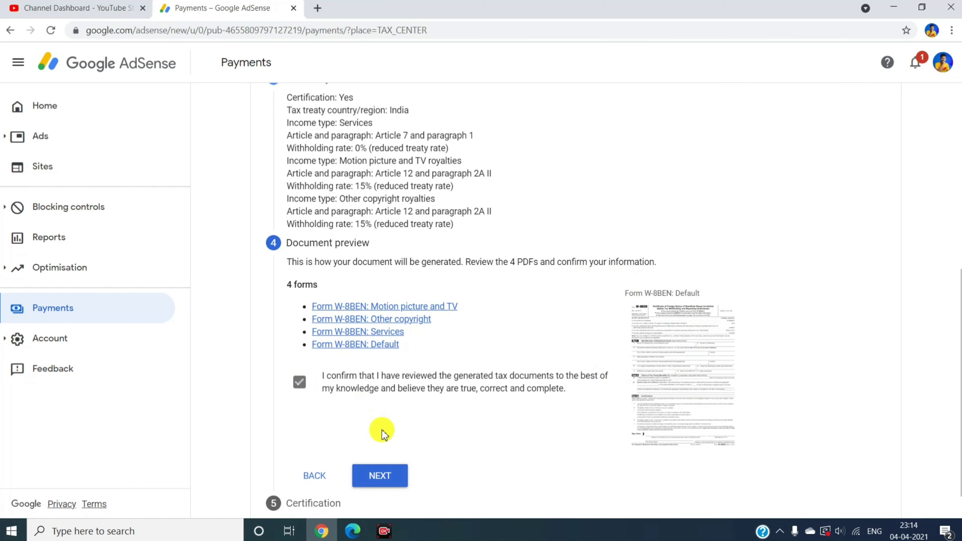
left_click(380, 477)
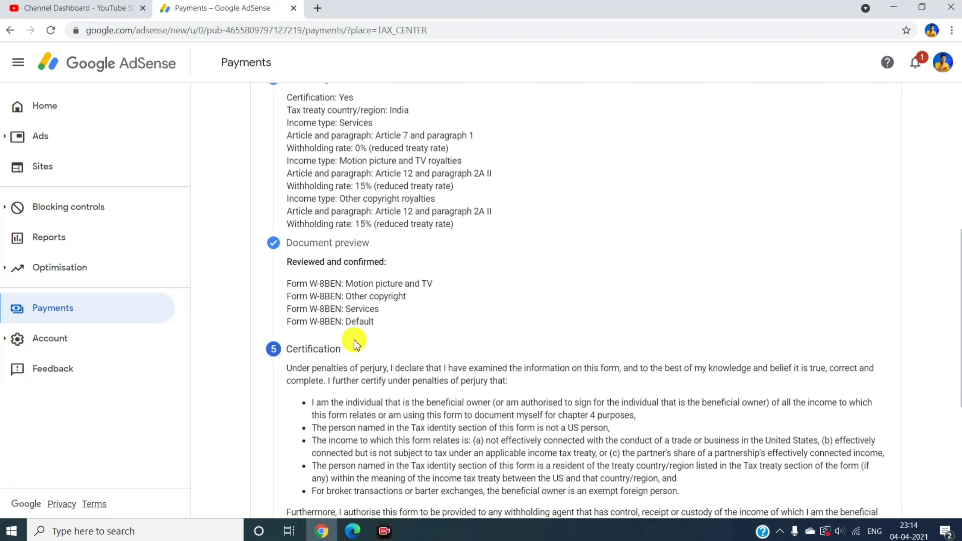
scroll(357, 263, "up", 2)
scroll(358, 263, "up", 7)
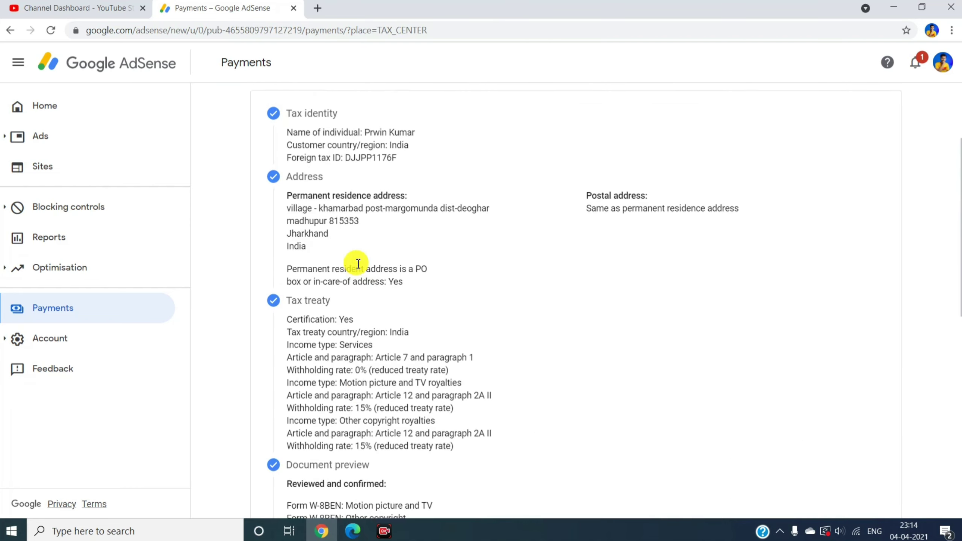
Sign the certification with the full legal name, state that the form is completed on one's own behalf, and continue.
scroll(358, 264, "down", 16)
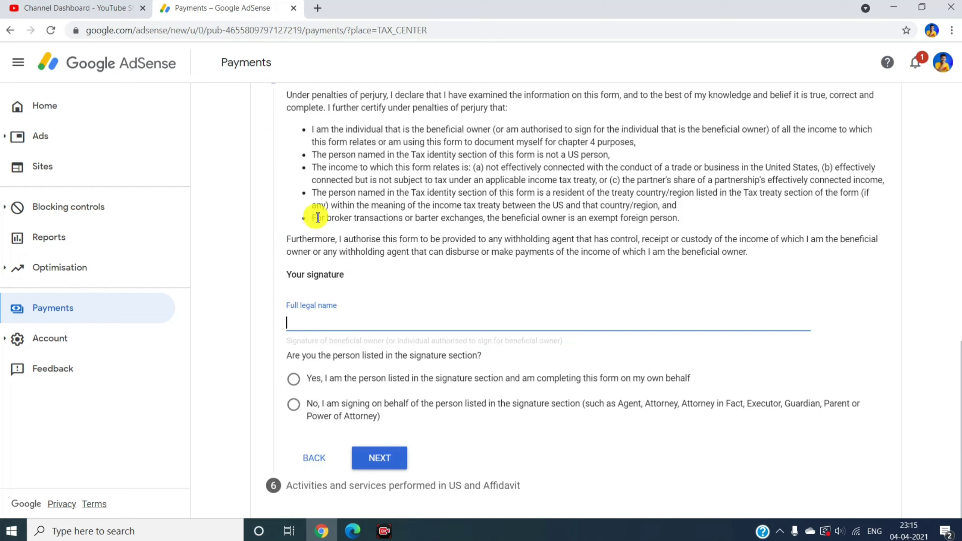
left_click(343, 324)
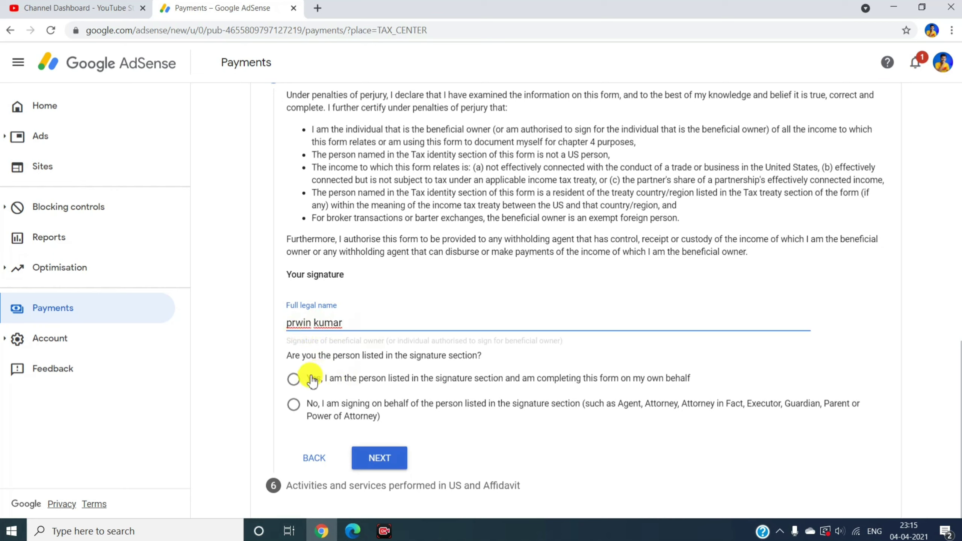
left_click(294, 379)
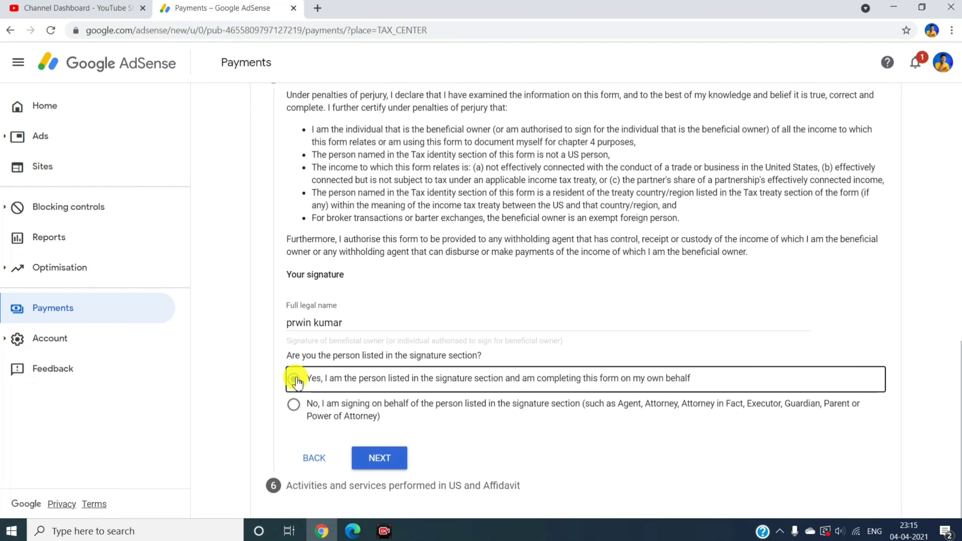
left_click(297, 379)
left_click(377, 461)
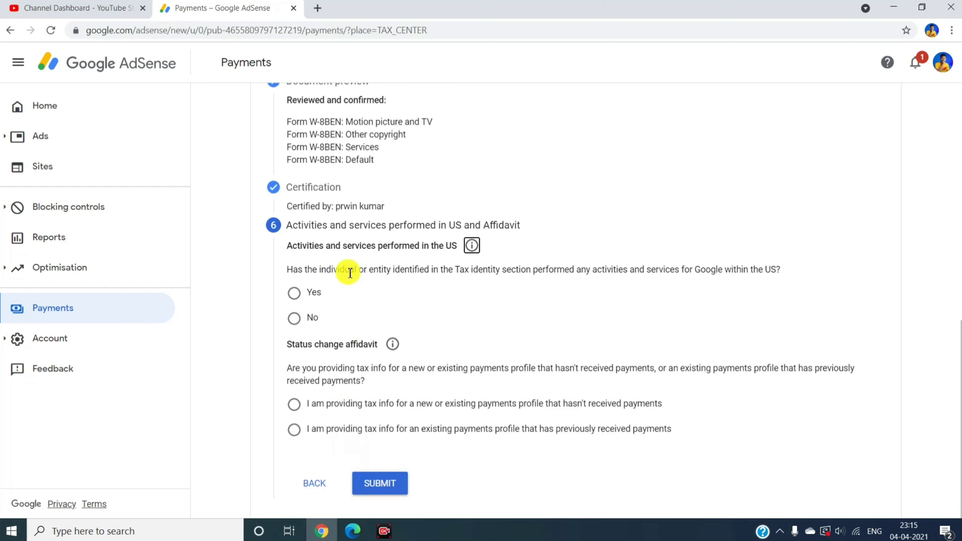
Answer No to activities and services performed in the US, and certify that services are performed solely outside the US.
scroll(376, 163, "up", 3)
scroll(375, 163, "down", 3)
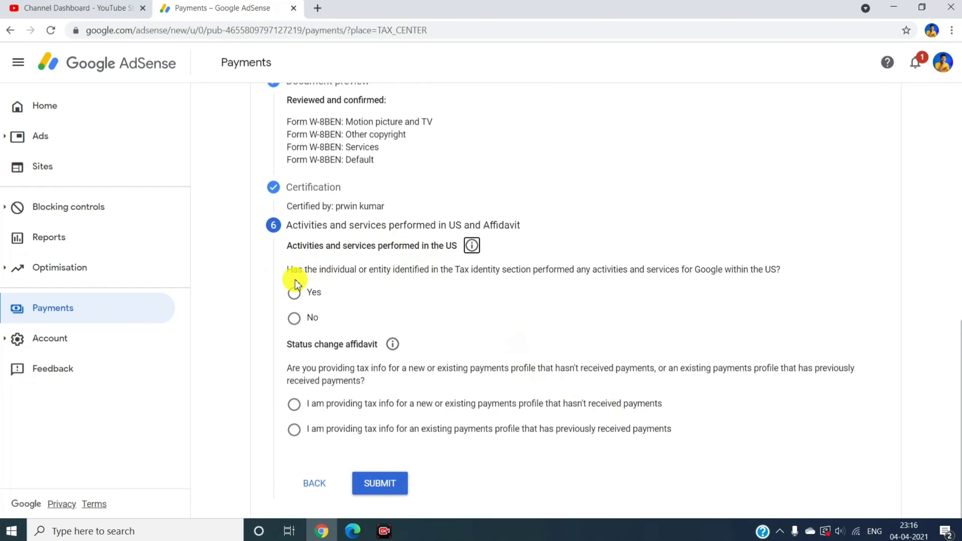
left_click(295, 318)
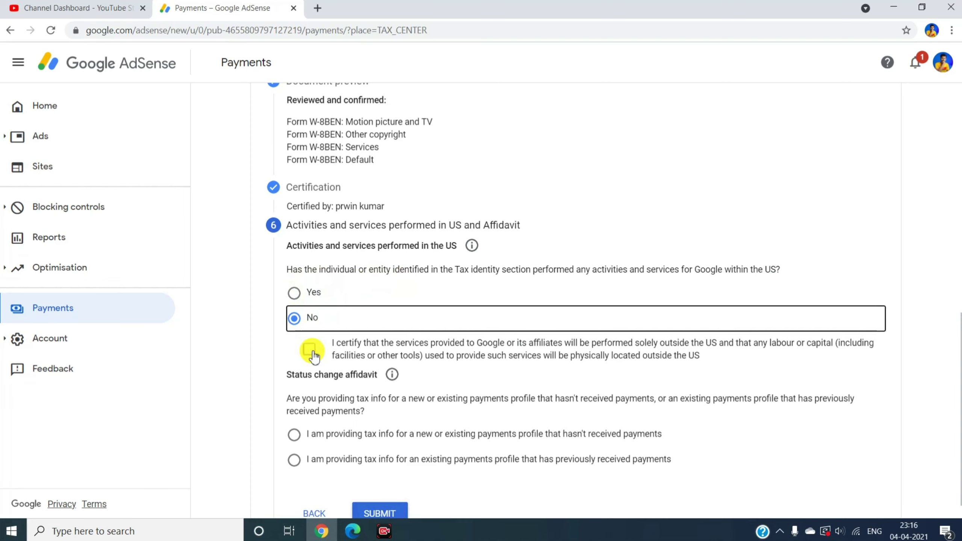
left_click(313, 354)
scroll(314, 356, "down", 1)
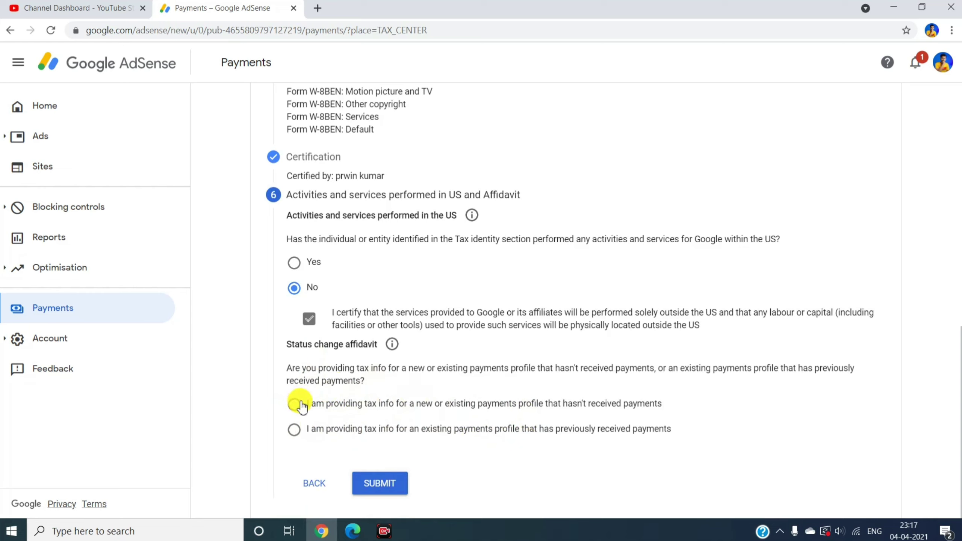
In the status change affidavit, choose the existing payments profile with previously received payments and declare the information unchanged from 1 January 2020.
left_click(294, 430)
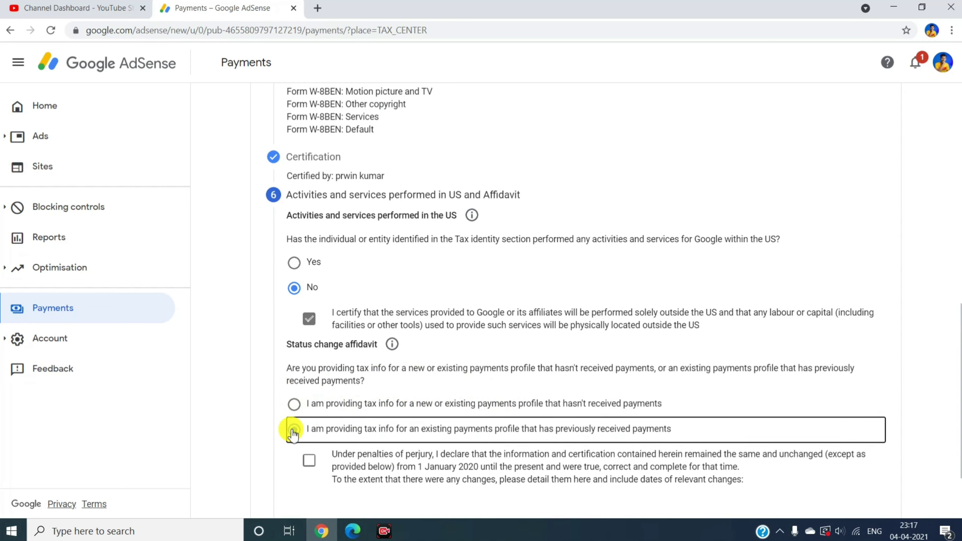
scroll(333, 442, "down", 2)
scroll(333, 442, "down", 1)
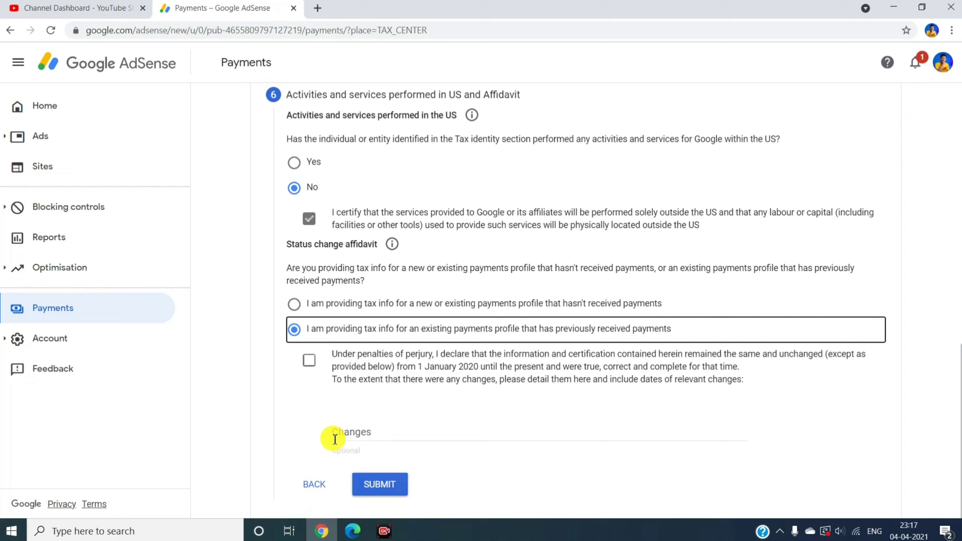
left_click(309, 360)
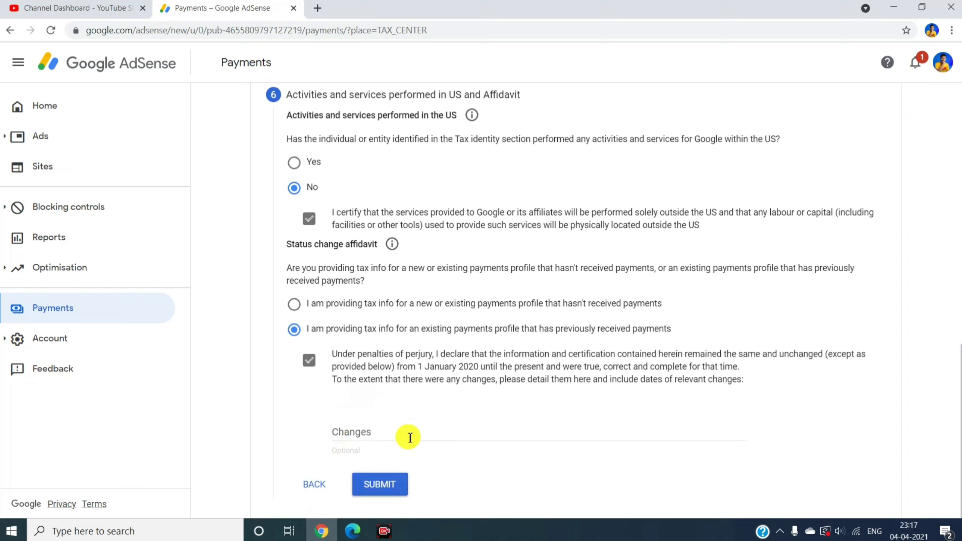
Submit the US tax information form and return to the AdSense home page.
left_click(386, 487)
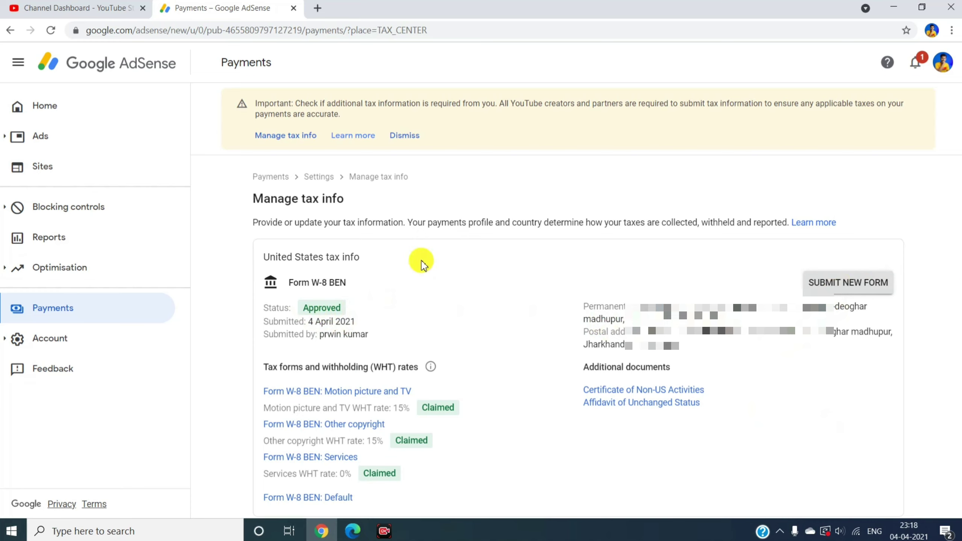
left_click(47, 112)
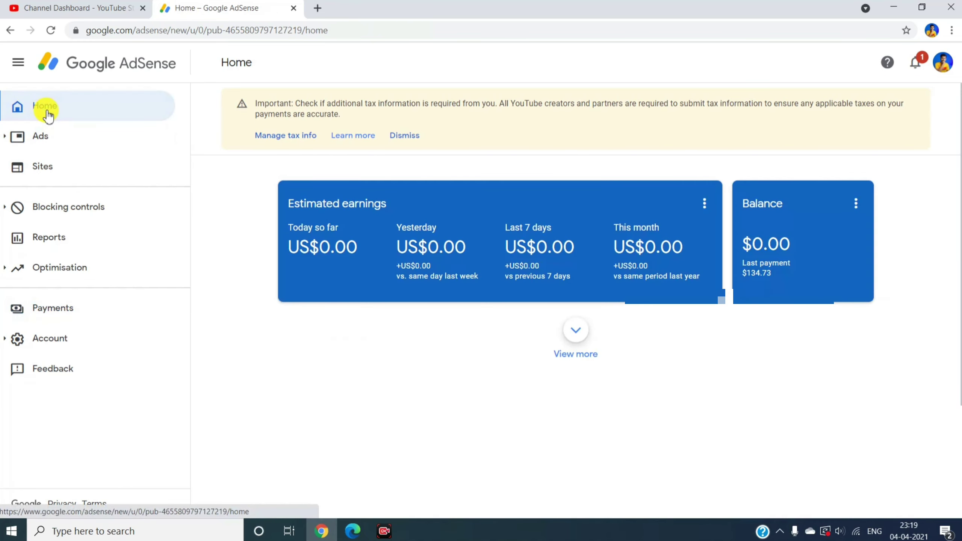